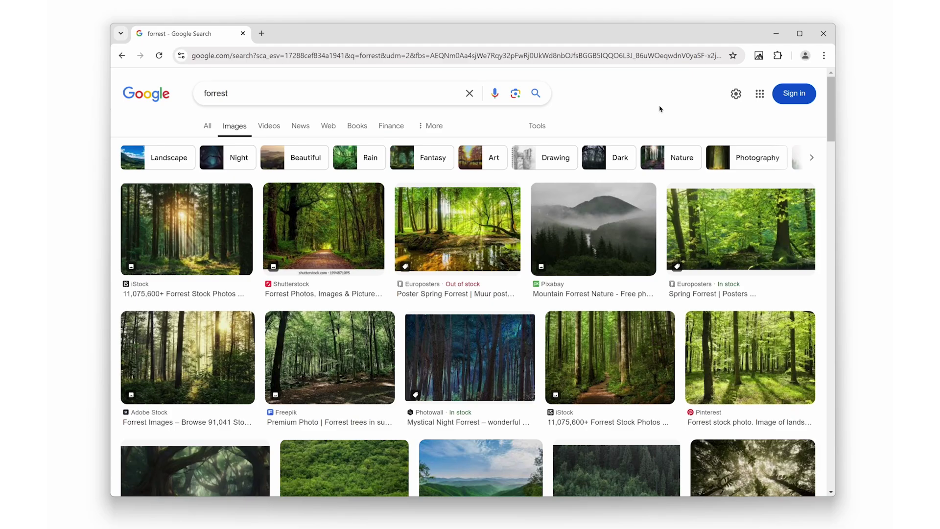
# Show the forrest image results in the Ambient Array gallery and step through the first photos.
pyautogui.click(760, 56)
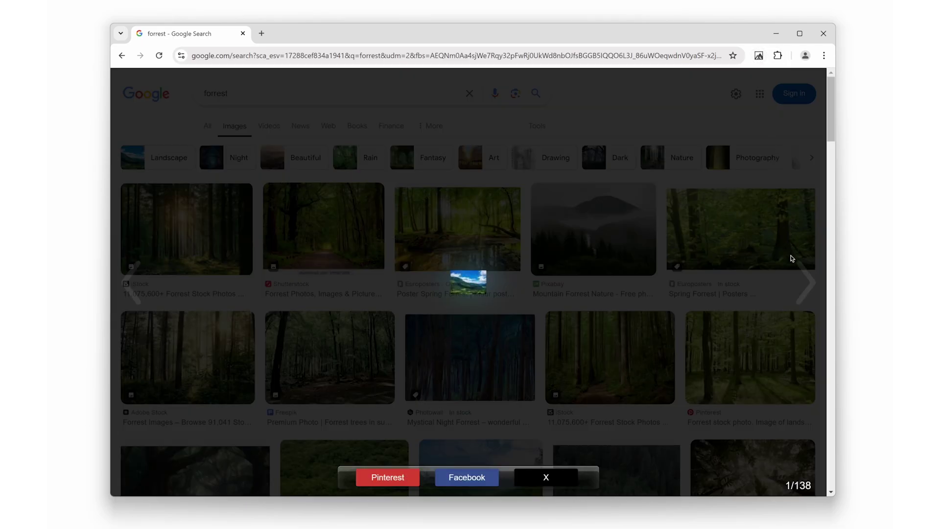
pyautogui.click(803, 306)
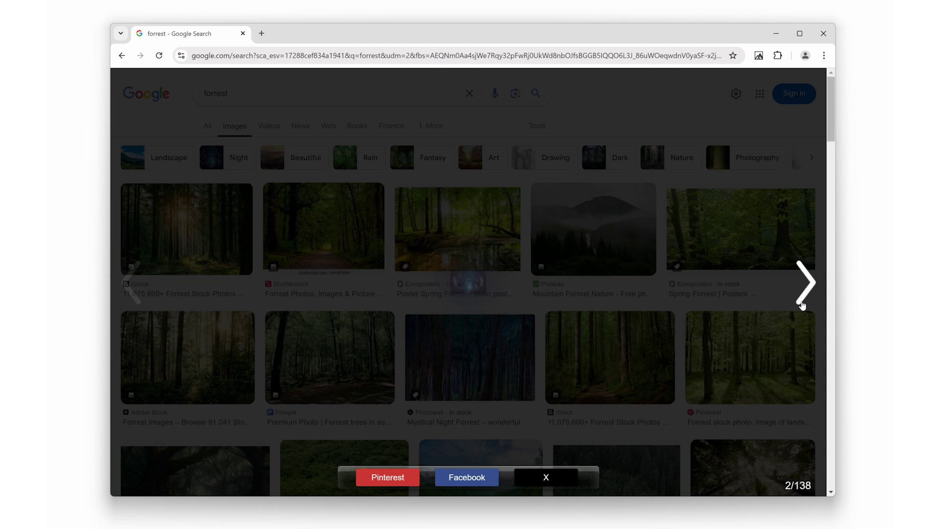
pyautogui.click(803, 305)
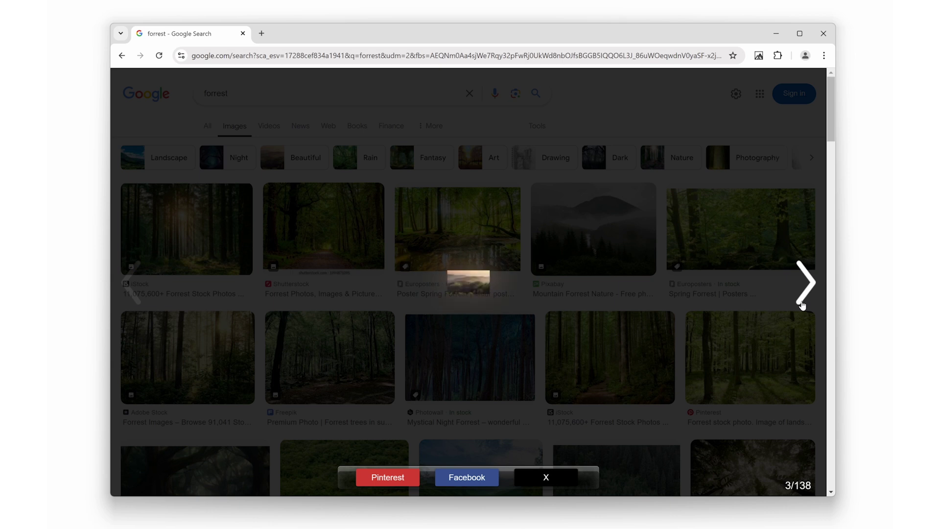
pyautogui.click(803, 305)
pyautogui.click(803, 305)
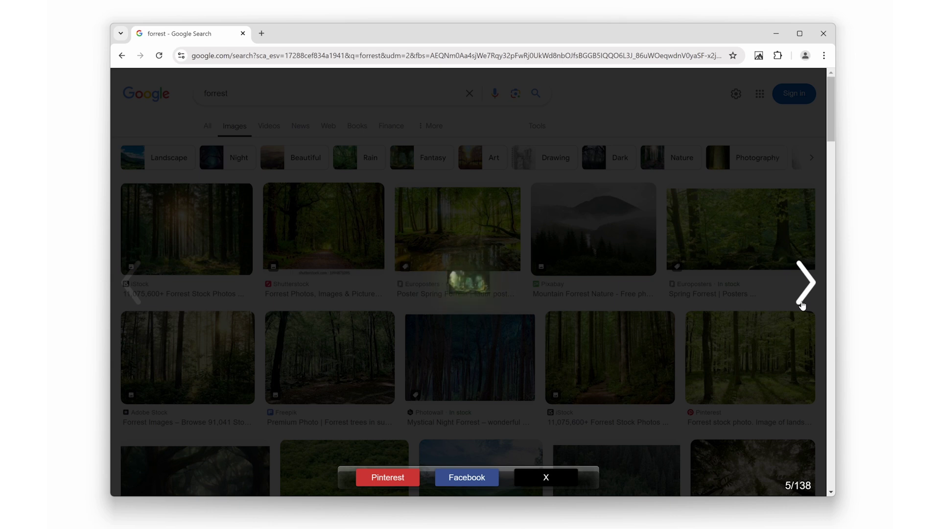
pyautogui.click(804, 304)
pyautogui.click(803, 305)
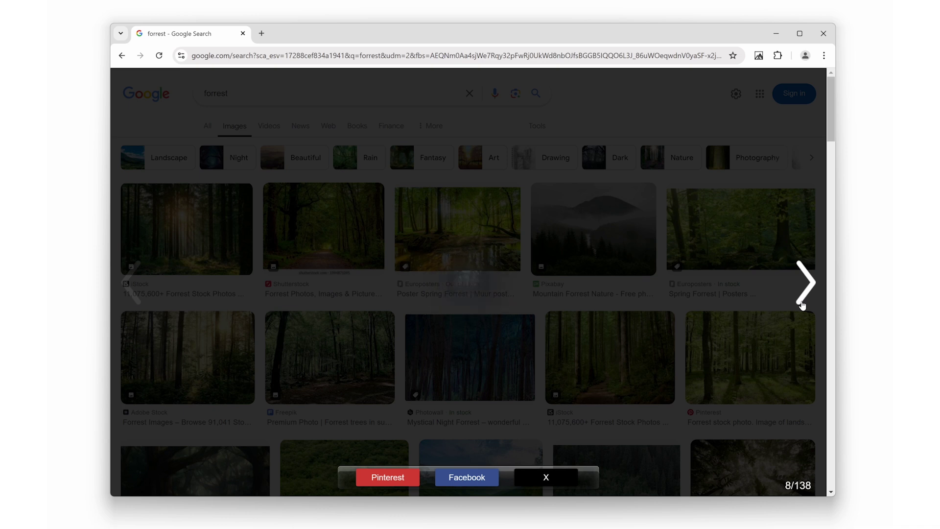
pyautogui.click(803, 305)
pyautogui.click(802, 304)
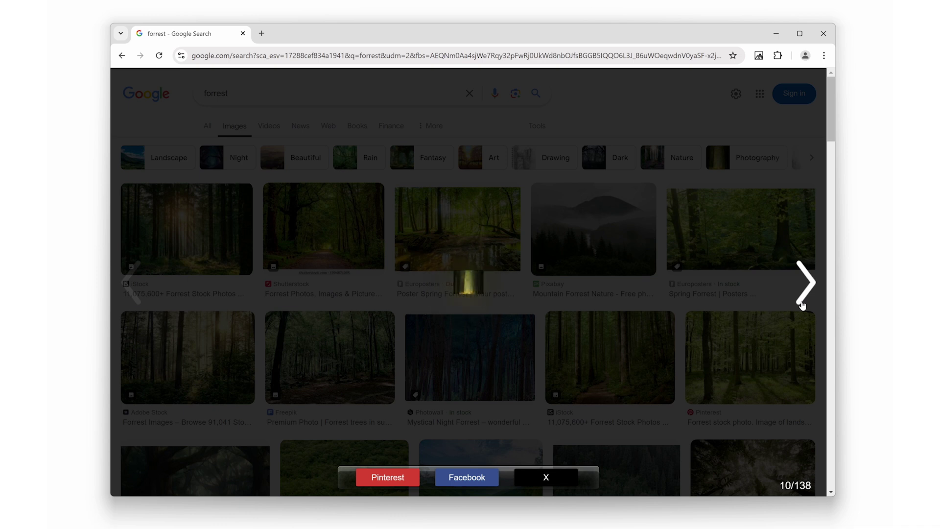
pyautogui.click(803, 305)
pyautogui.click(803, 305)
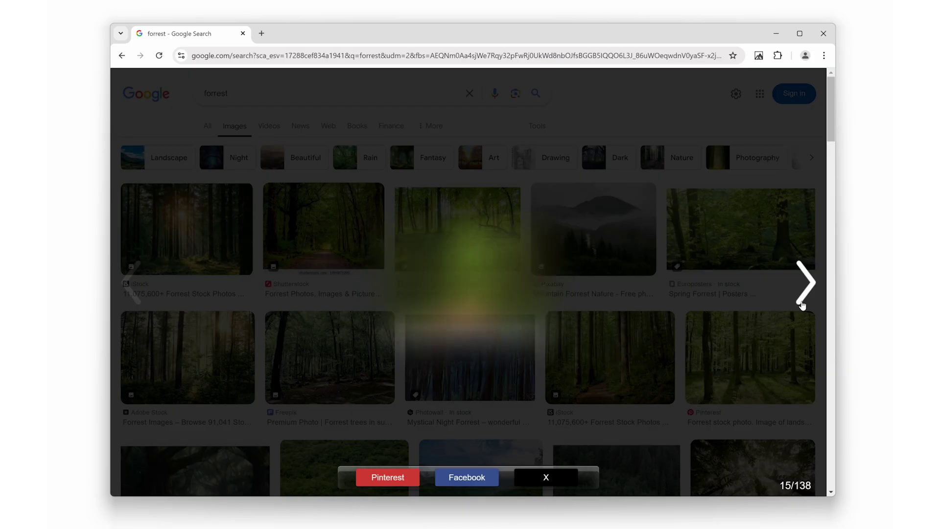
# Keep paging forward through the forest photos until image 30 of 138.
pyautogui.click(803, 303)
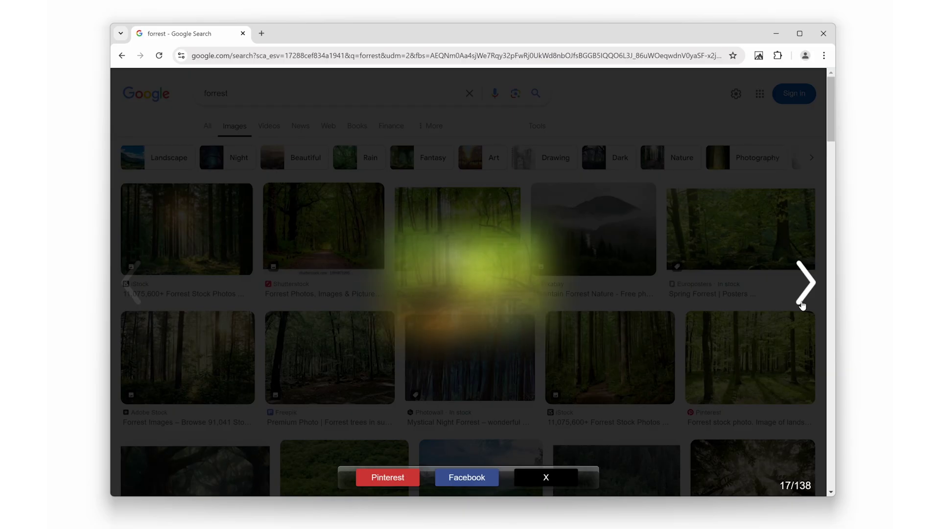
pyautogui.click(802, 303)
pyautogui.click(803, 303)
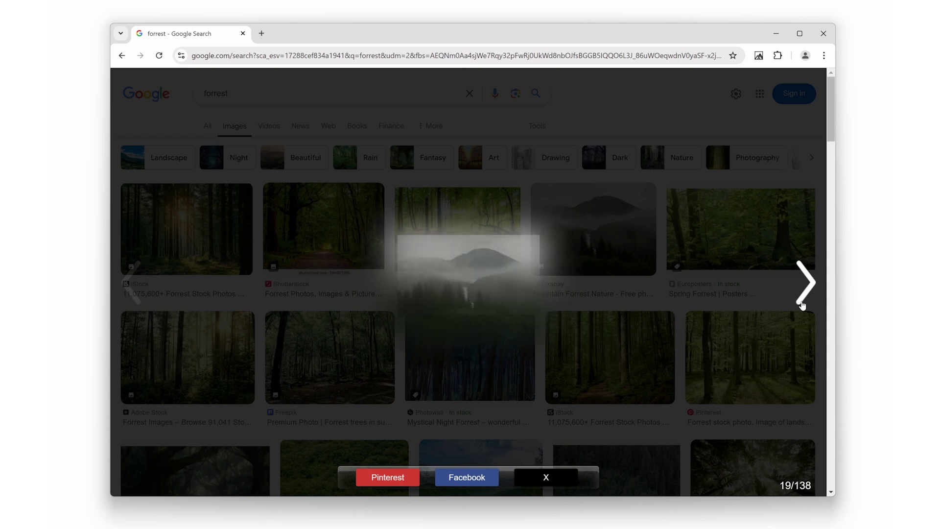
pyautogui.click(803, 303)
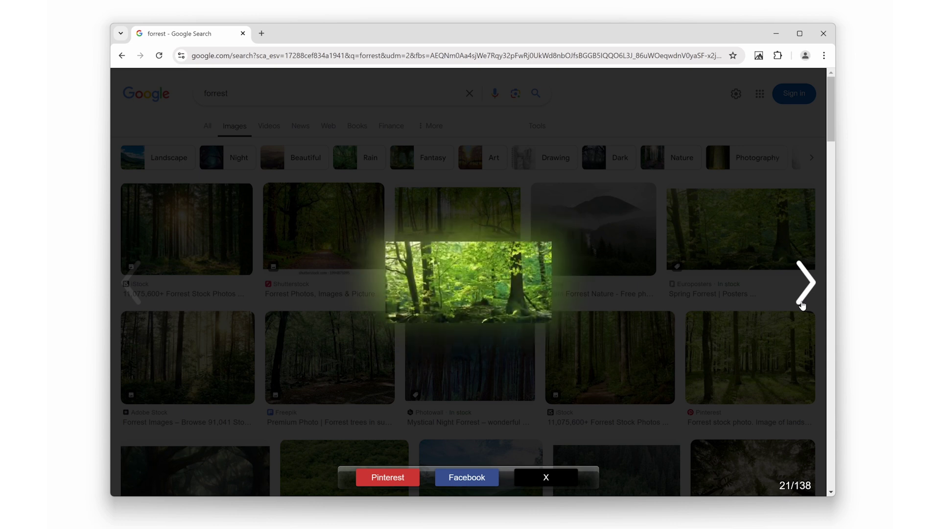
pyautogui.click(803, 303)
pyautogui.click(802, 303)
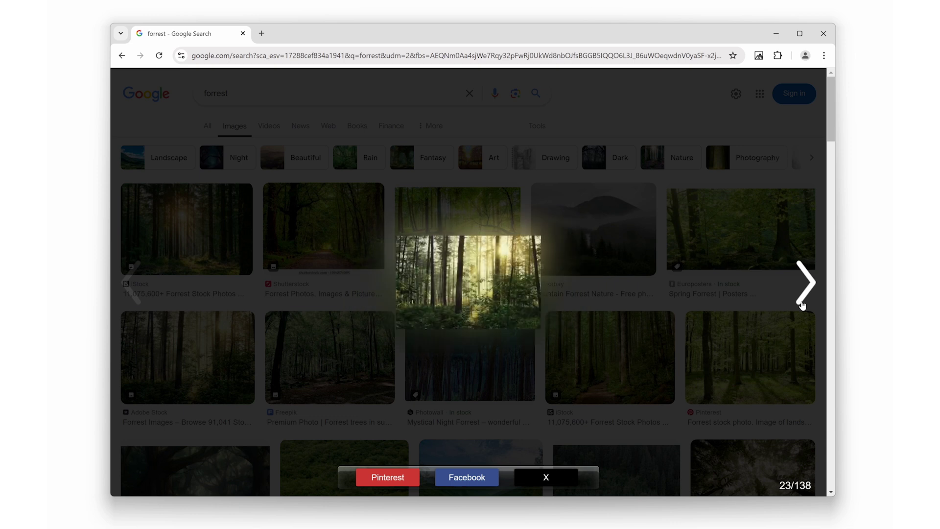
pyautogui.click(803, 303)
pyautogui.click(802, 303)
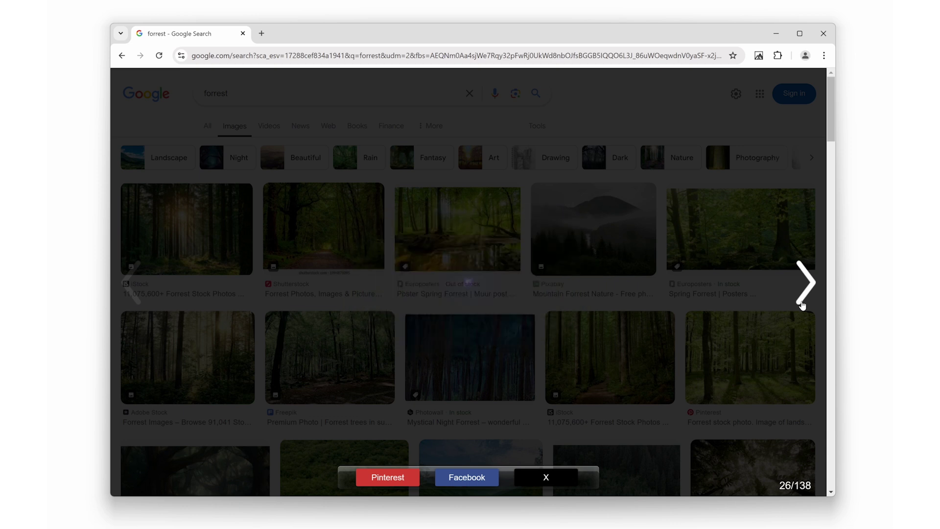
pyautogui.click(803, 303)
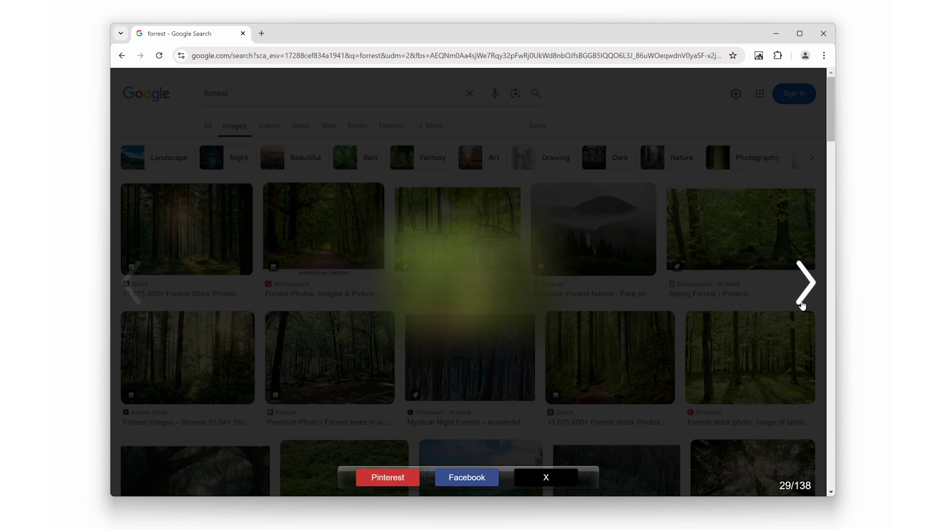
pyautogui.click(803, 302)
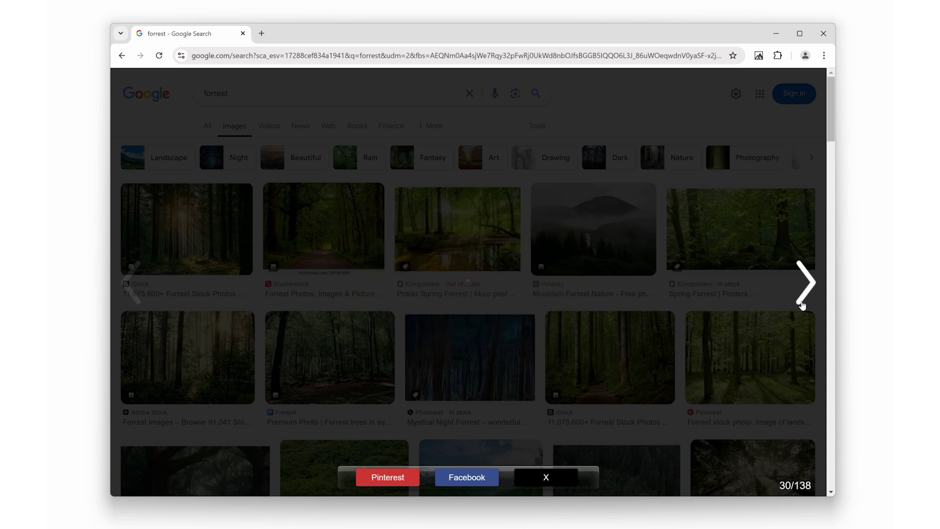
pyautogui.click(803, 302)
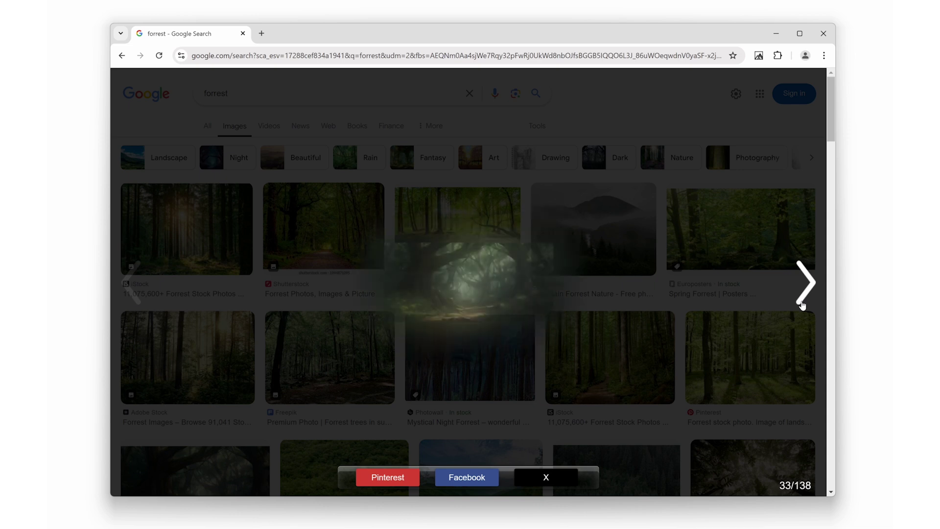